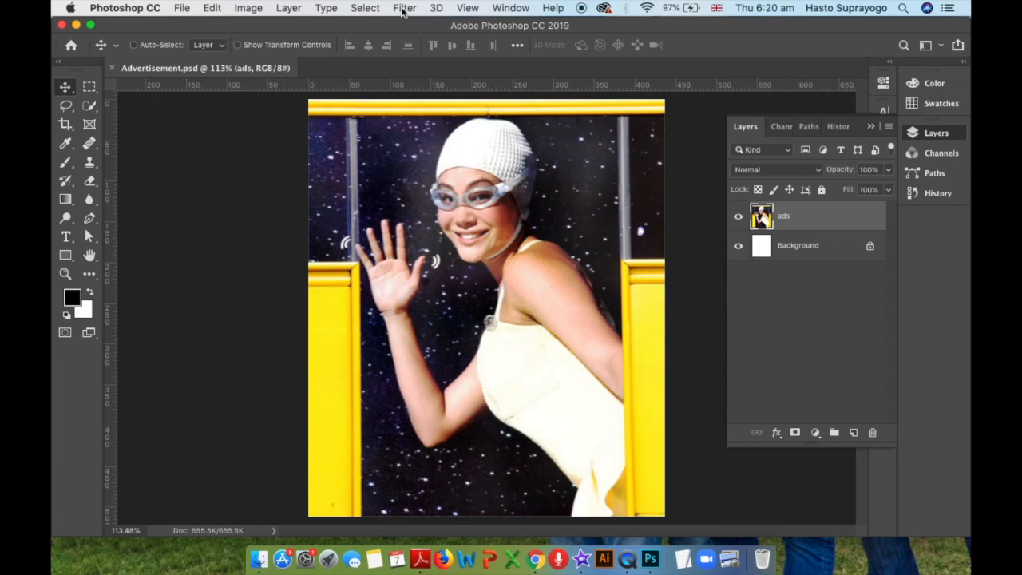
# Open the Filter Gallery for the ads layer and reposition its window so that the whole dialog is accessible
pyautogui.click(403, 9)
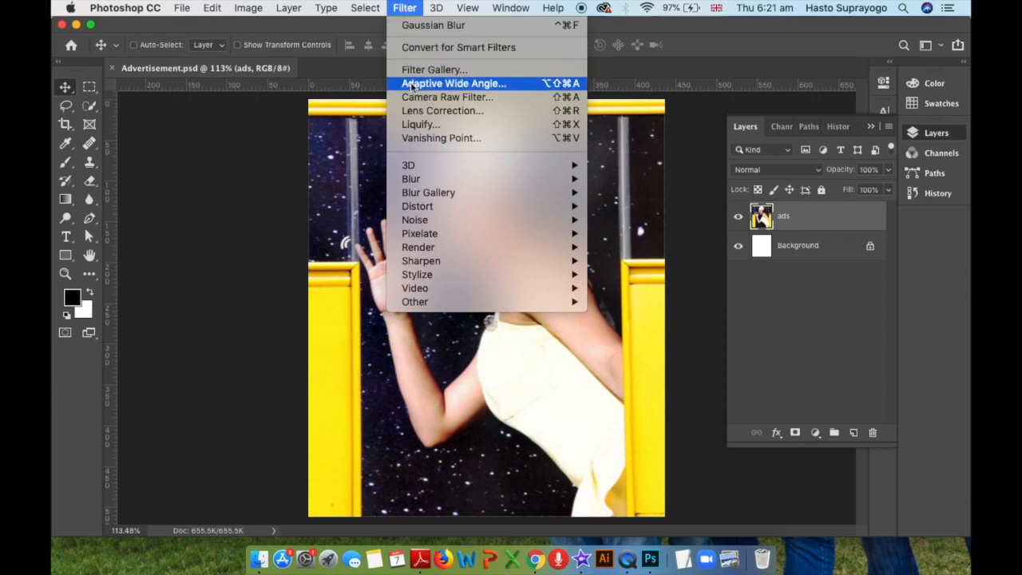
pyautogui.moveTo(427, 166)
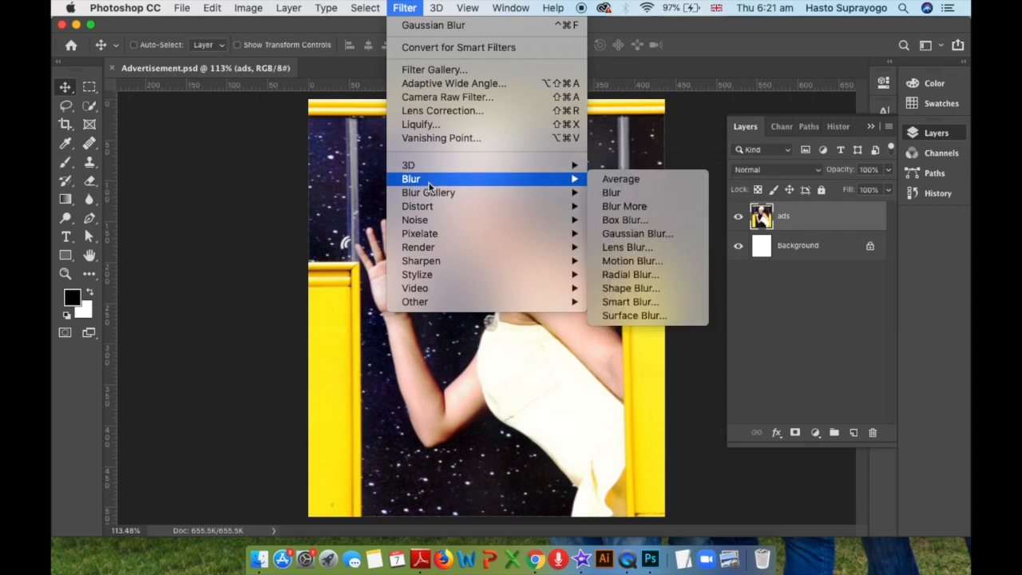
pyautogui.moveTo(429, 209)
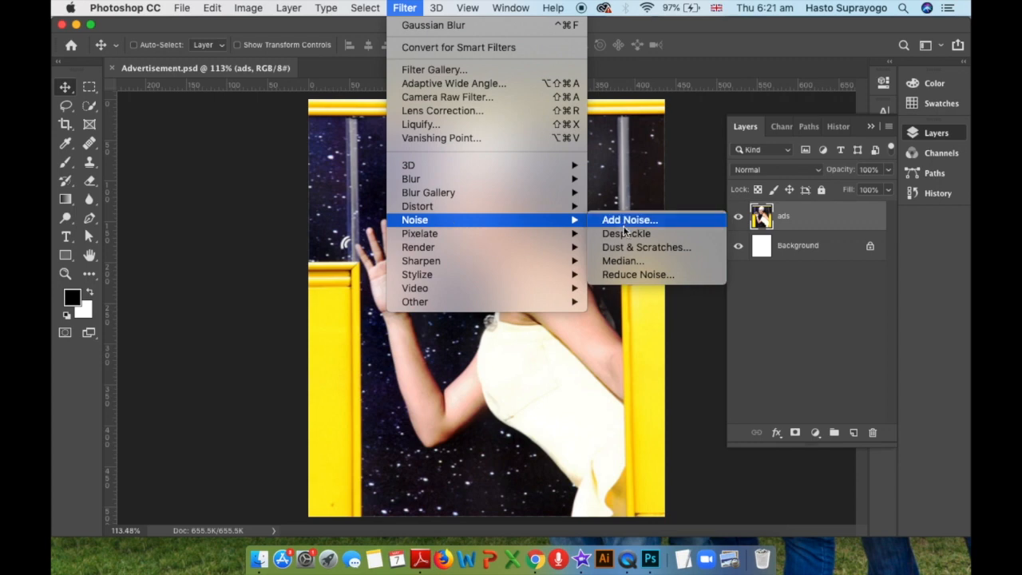
pyautogui.moveTo(472, 233)
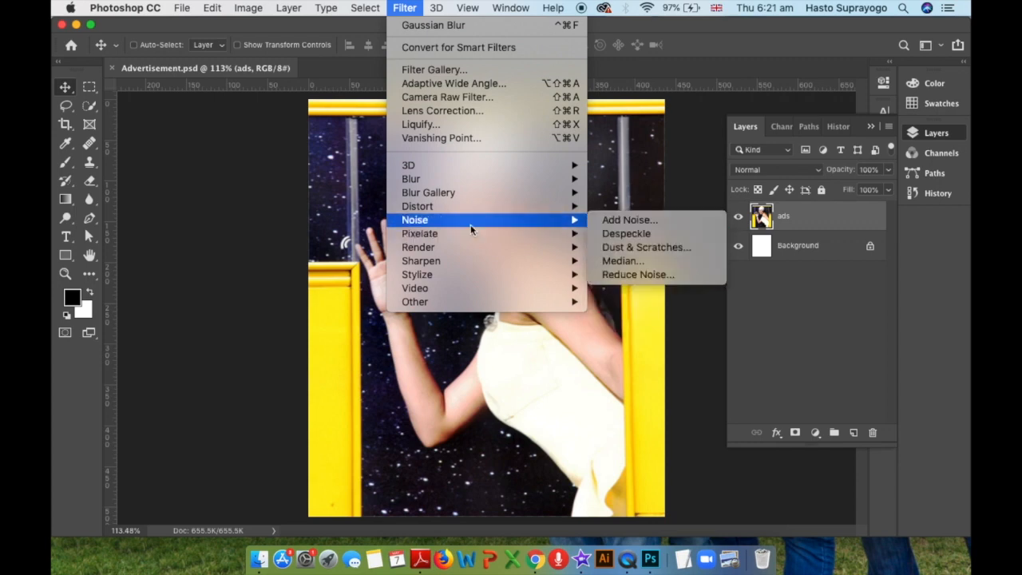
pyautogui.moveTo(466, 206)
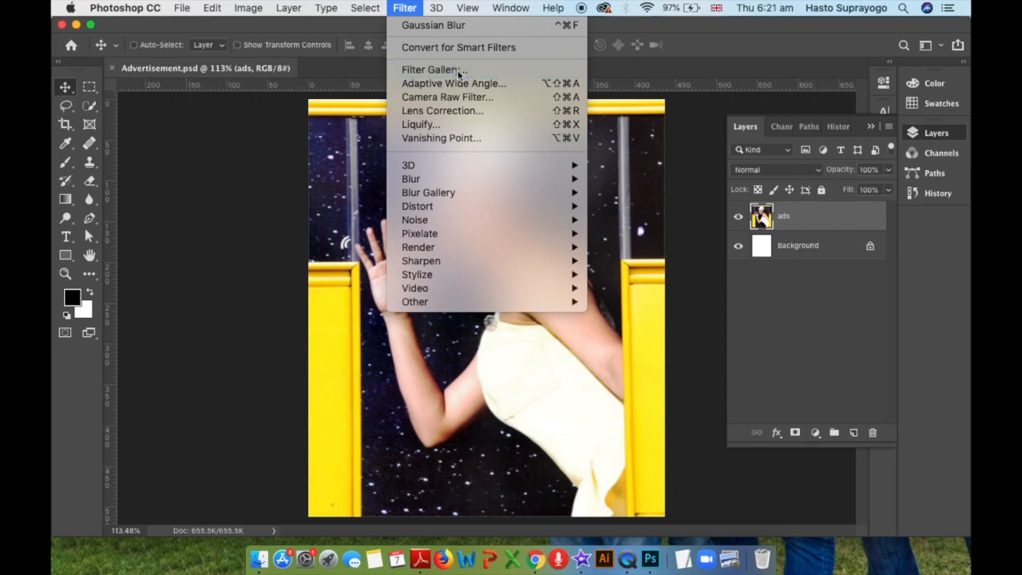
pyautogui.click(459, 71)
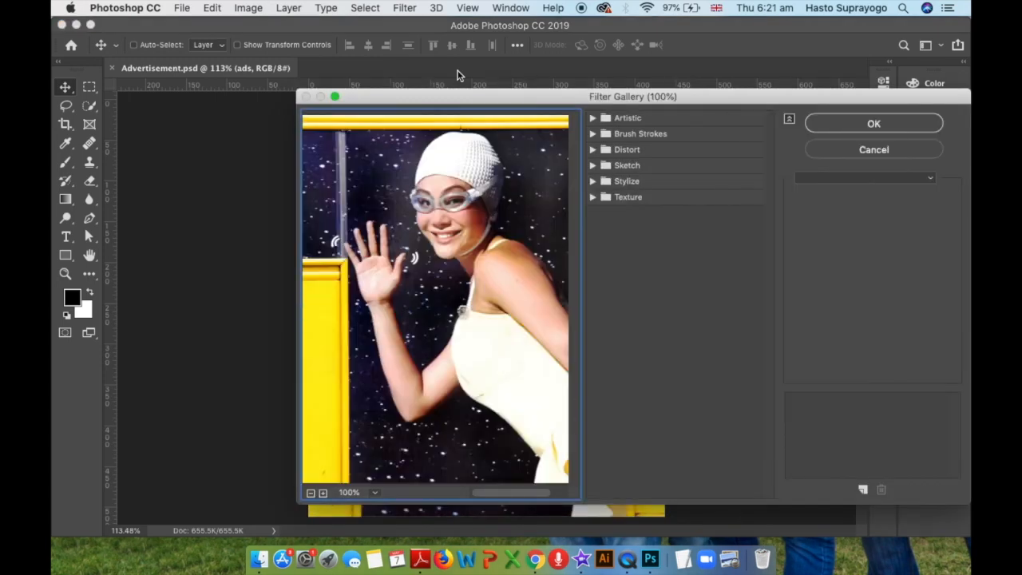
pyautogui.moveTo(541, 96); pyautogui.dragTo(424, 94)
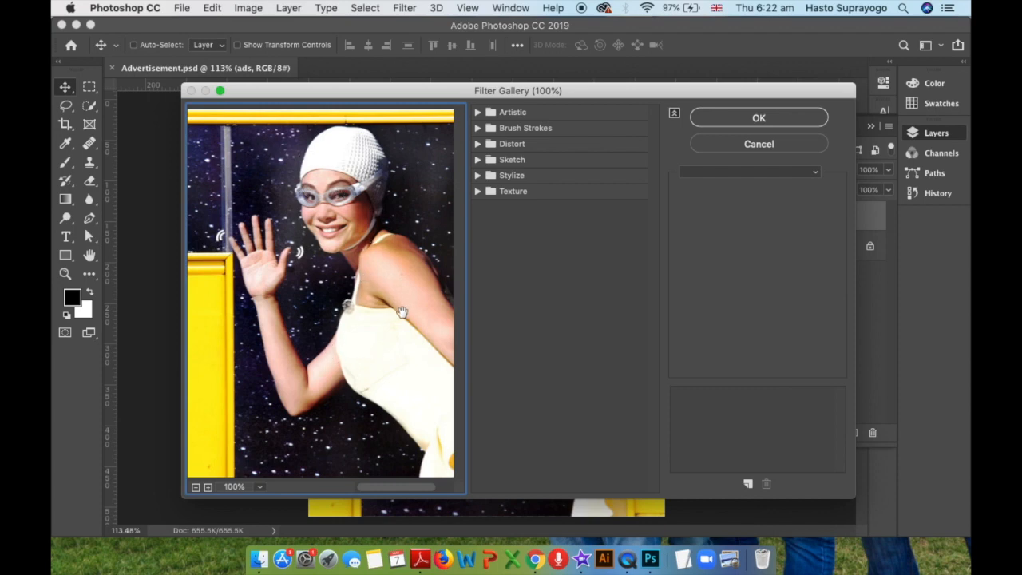
pyautogui.moveTo(396, 308)
pyautogui.mouseDown()
pyautogui.moveTo(365, 308)
pyautogui.moveTo(411, 306)
pyautogui.moveTo(387, 303)
pyautogui.mouseUp()
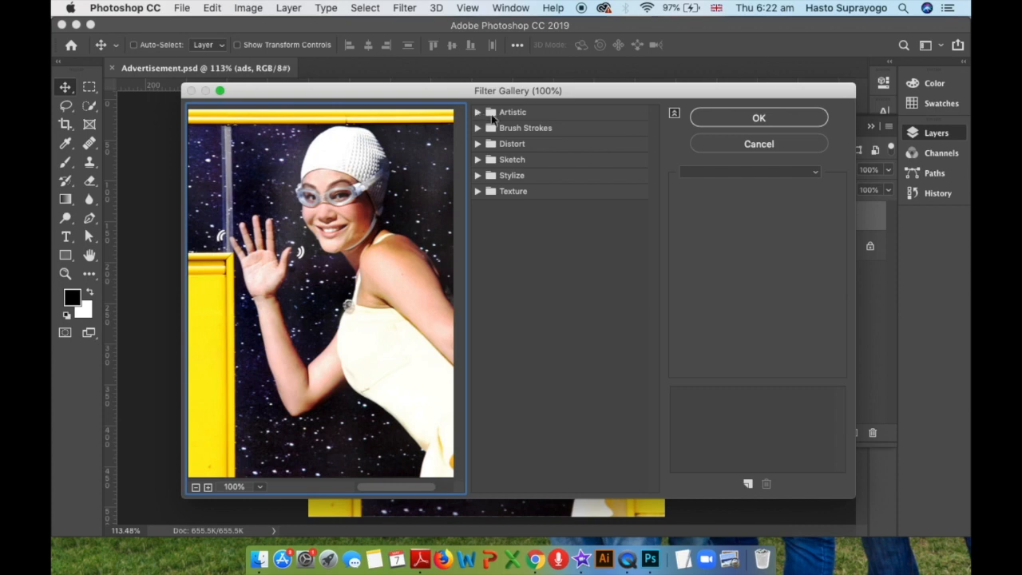
# Expand the Artistic and Brush Strokes filter categories and look through their effects
pyautogui.click(514, 113)
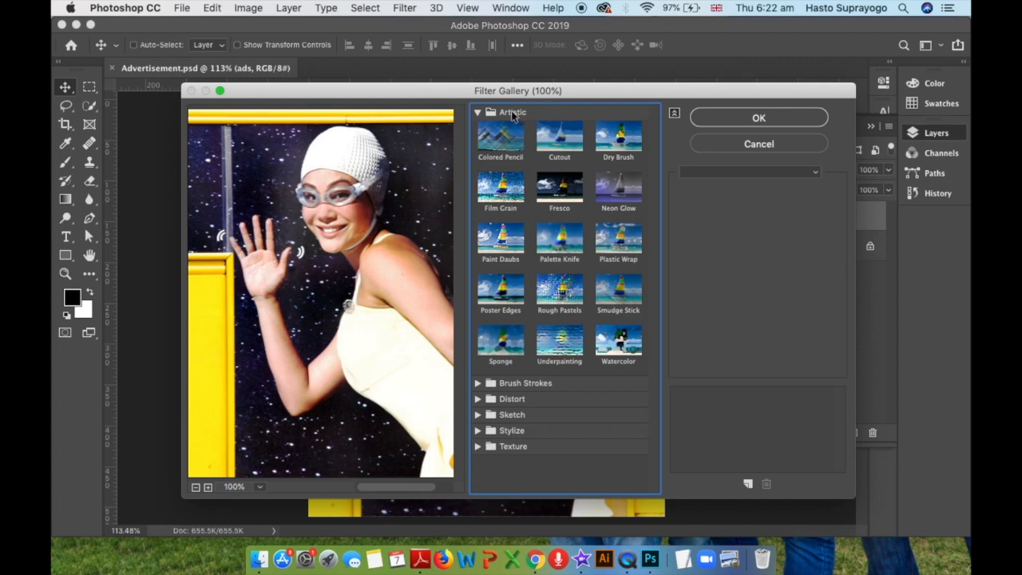
pyautogui.click(494, 387)
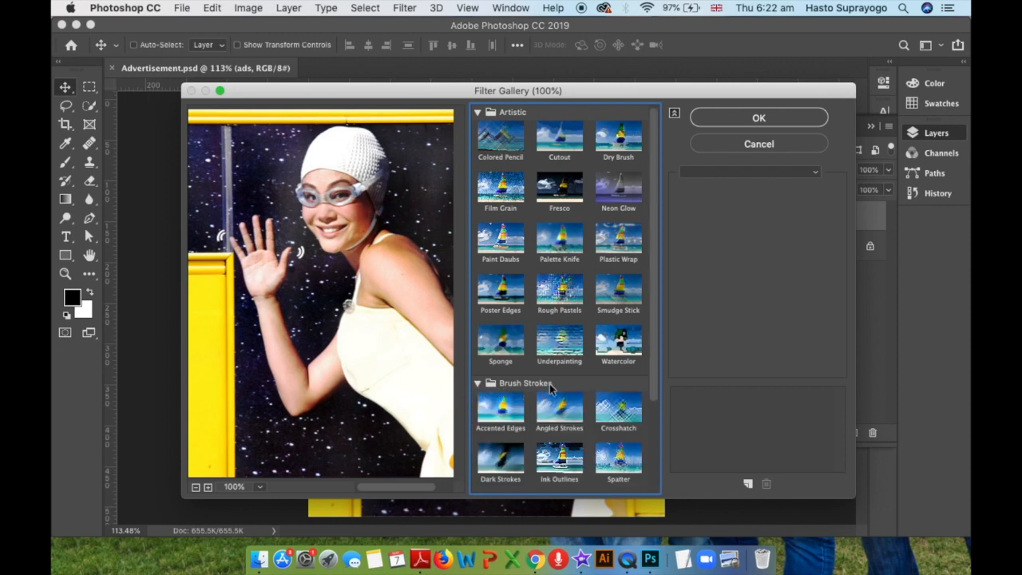
pyautogui.scroll(-3, 569, 384)
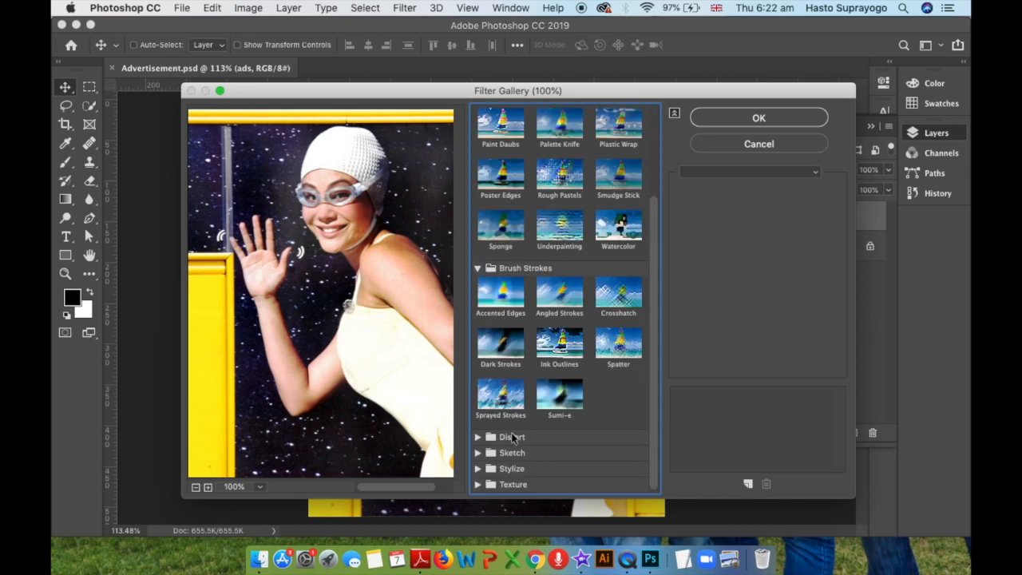
pyautogui.scroll(3, 581, 268)
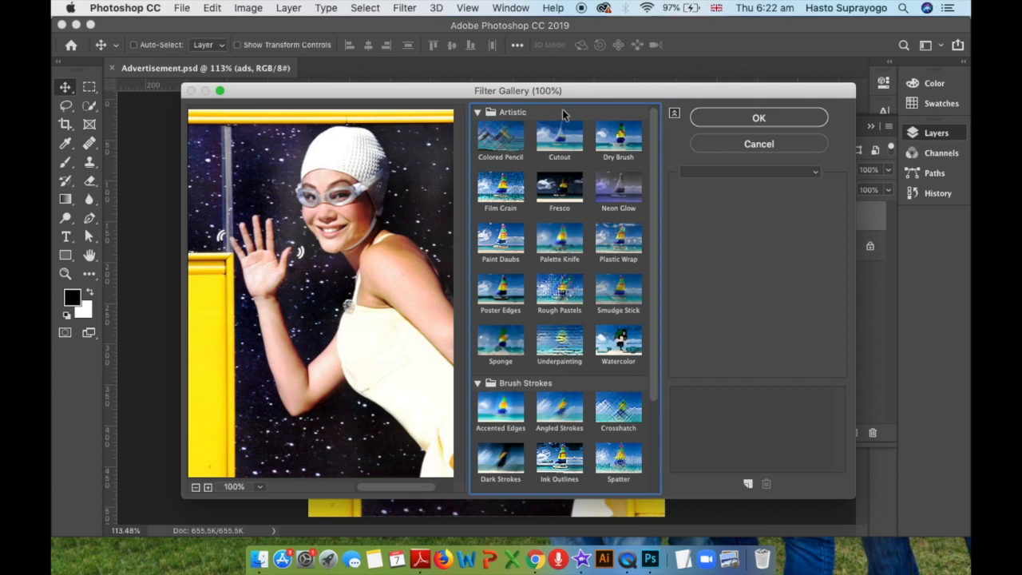
# Preview the Colored Pencil filter with Pencil Width 3, Stroke Pressure 10 and Paper Brightness 25
pyautogui.click(503, 142)
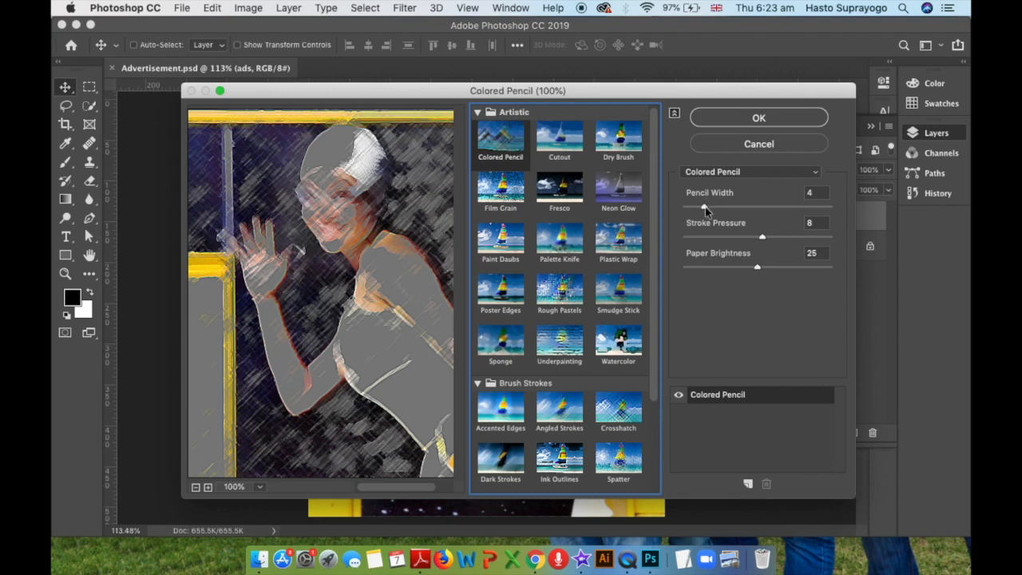
pyautogui.moveTo(705, 209); pyautogui.dragTo(696, 212)
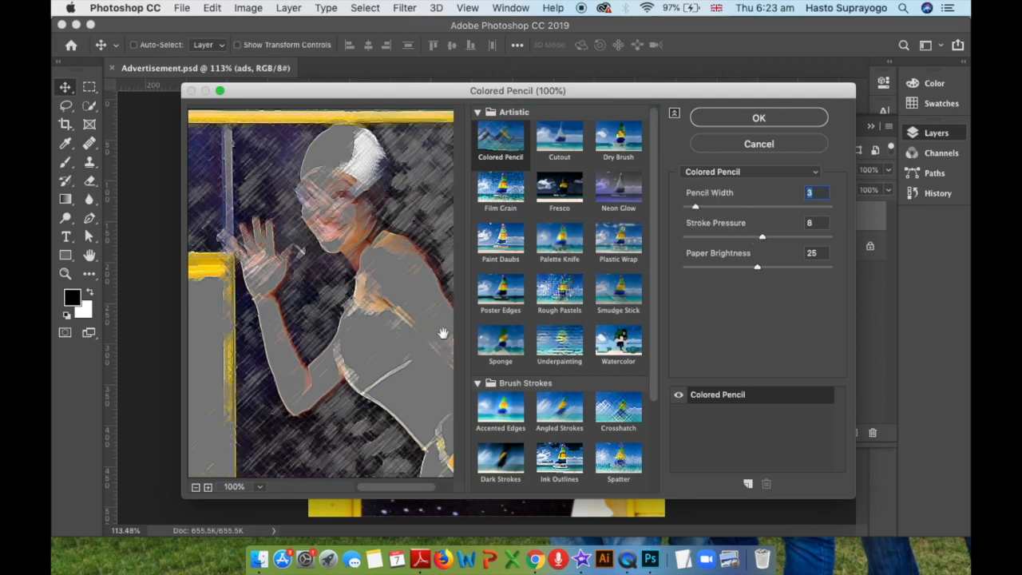
pyautogui.moveTo(763, 239)
pyautogui.mouseDown()
pyautogui.moveTo(721, 240)
pyautogui.moveTo(713, 244)
pyautogui.moveTo(777, 239)
pyautogui.moveTo(741, 265)
pyautogui.moveTo(702, 267)
pyautogui.moveTo(758, 269)
pyautogui.mouseUp()
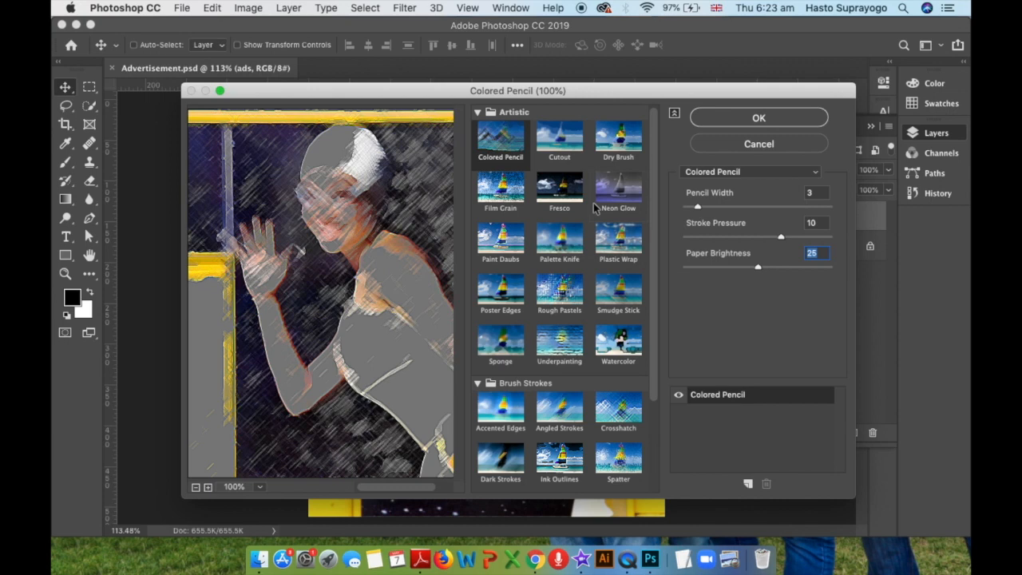
# Preview the Cutout filter with 5 levels, Edge Simplicity 1 and Edge Fidelity 2
pyautogui.click(557, 141)
pyautogui.moveTo(733, 207); pyautogui.dragTo(700, 238)
pyautogui.moveTo(757, 266)
pyautogui.mouseDown()
pyautogui.moveTo(709, 268)
pyautogui.moveTo(741, 270)
pyautogui.mouseUp()
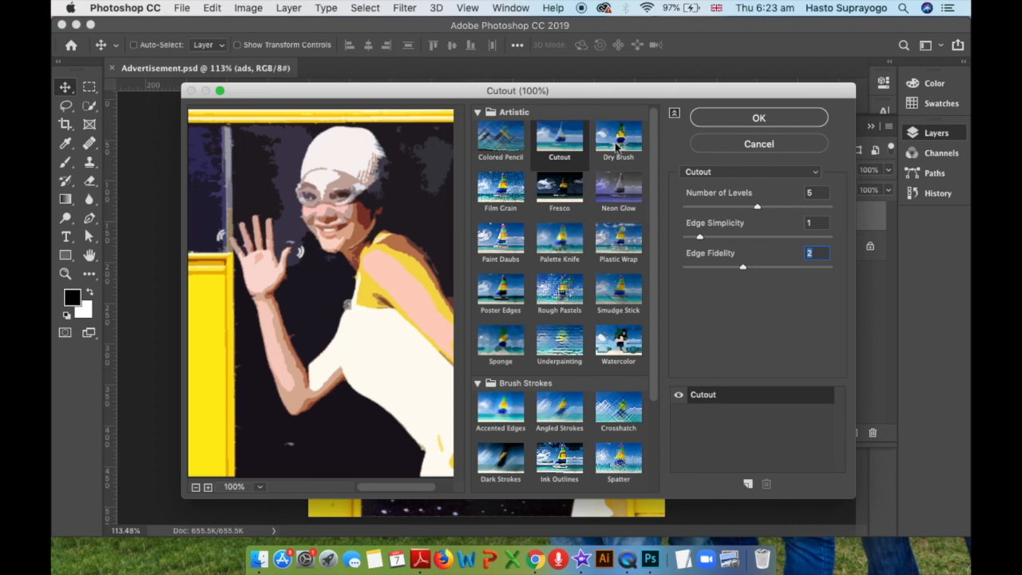
# Apply the Dry Brush filter with Brush Size 2, Brush Detail 8 and Texture 1 to the ads layer, and undo it
pyautogui.click(616, 147)
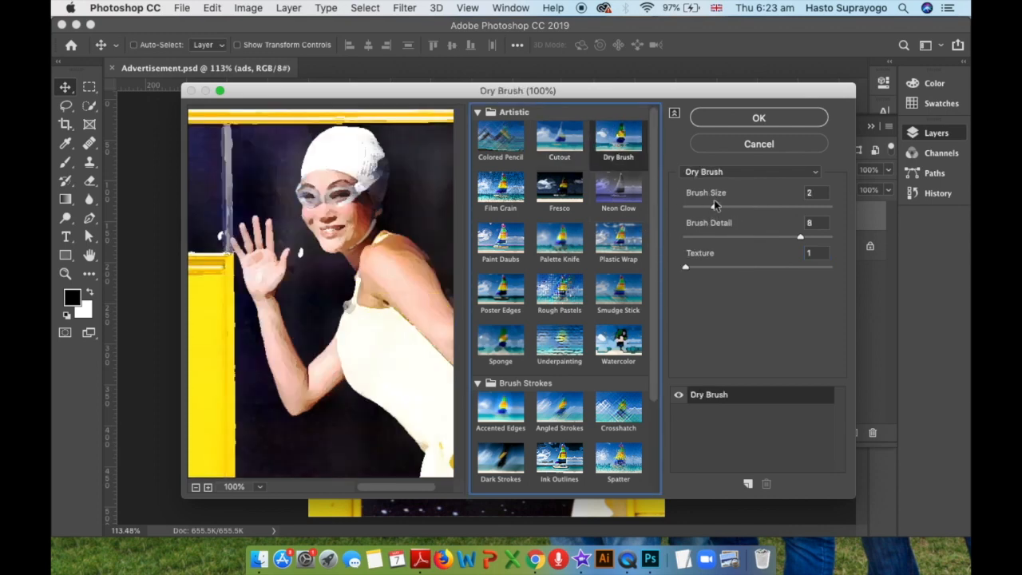
pyautogui.moveTo(715, 206)
pyautogui.mouseDown()
pyautogui.moveTo(742, 206)
pyautogui.moveTo(712, 210)
pyautogui.mouseUp()
pyautogui.moveTo(685, 269); pyautogui.dragTo(715, 270)
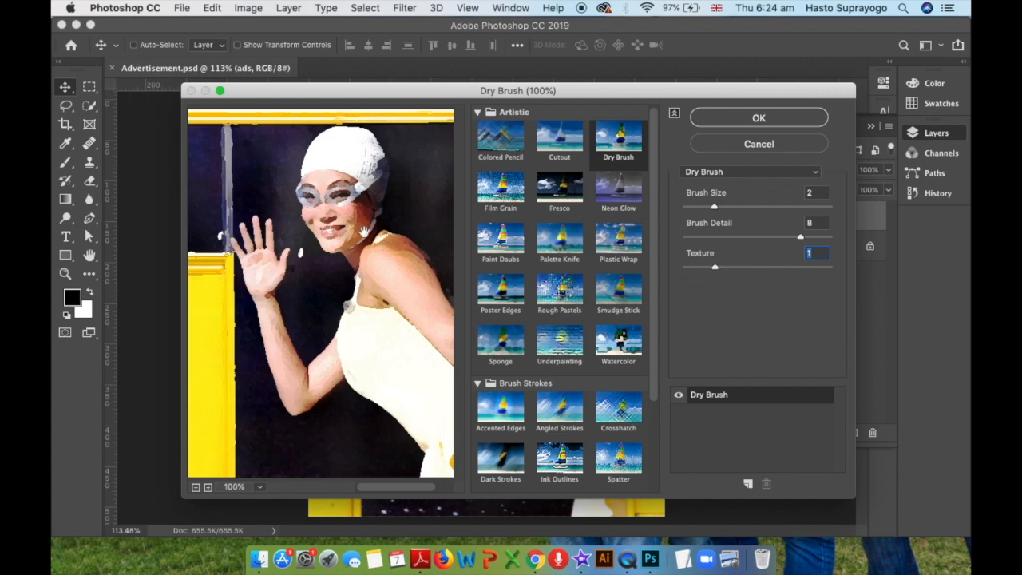
pyautogui.click(758, 118)
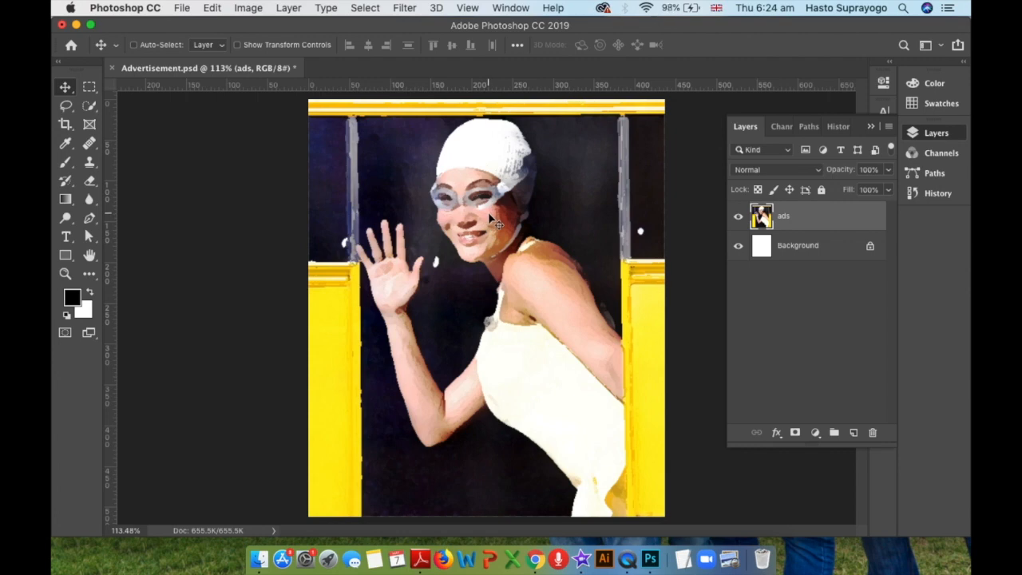
pyautogui.click(209, 11)
pyautogui.click(214, 25)
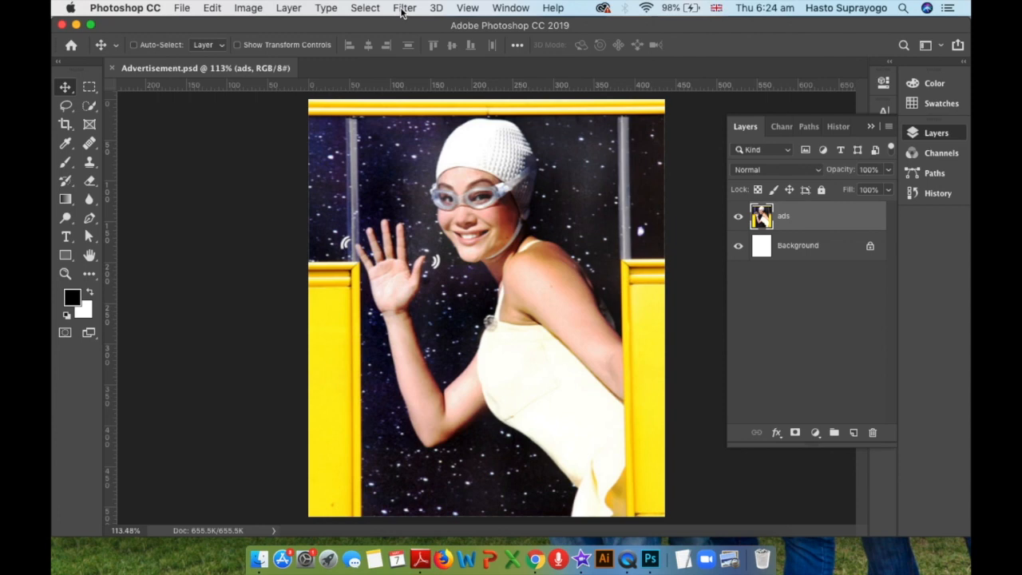
# Preview a Gaussian Blur on the ads layer with radii of 1, 5 and 10 pixels, and cancel it
pyautogui.click(402, 8)
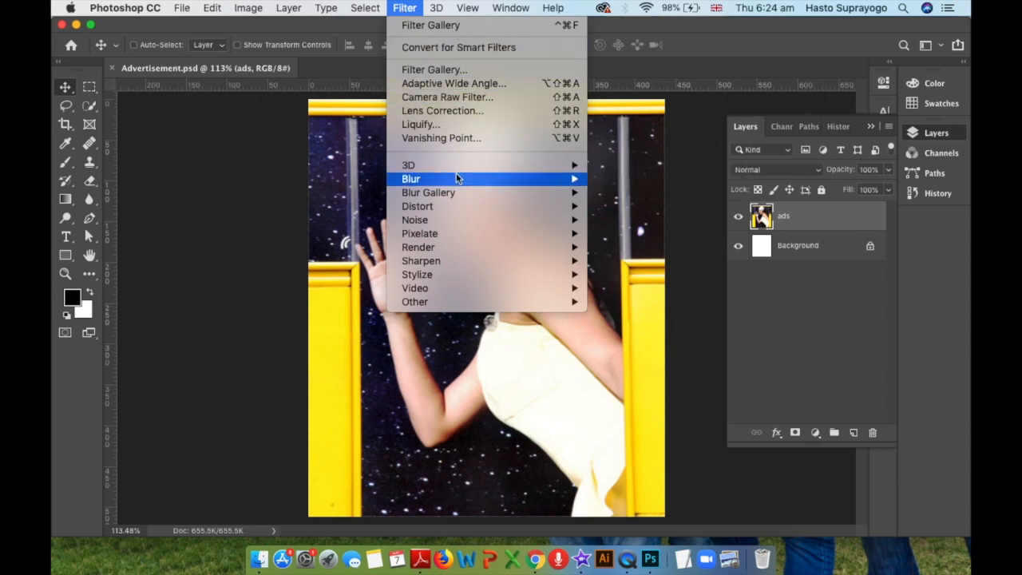
pyautogui.moveTo(459, 181)
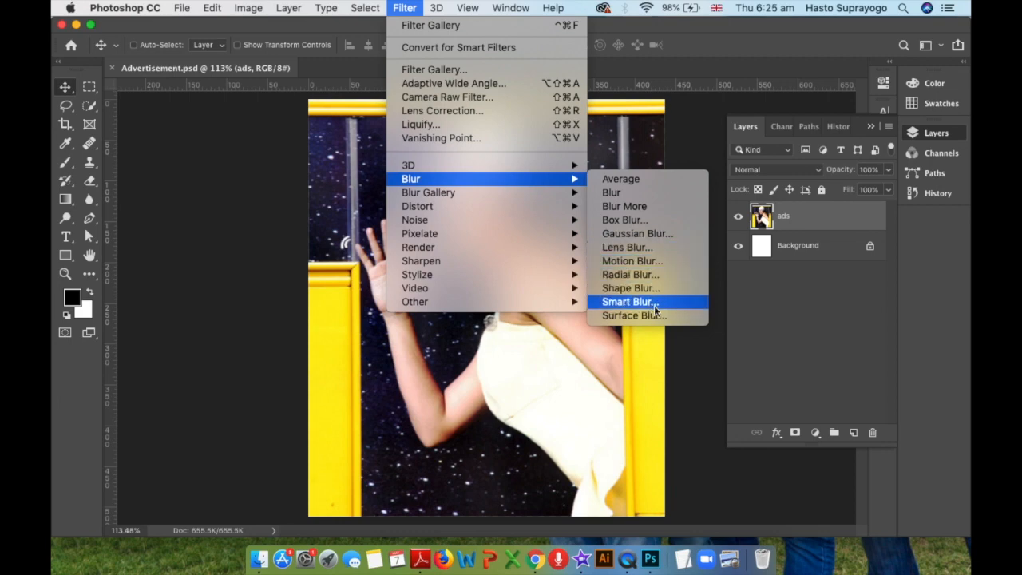
pyautogui.click(654, 234)
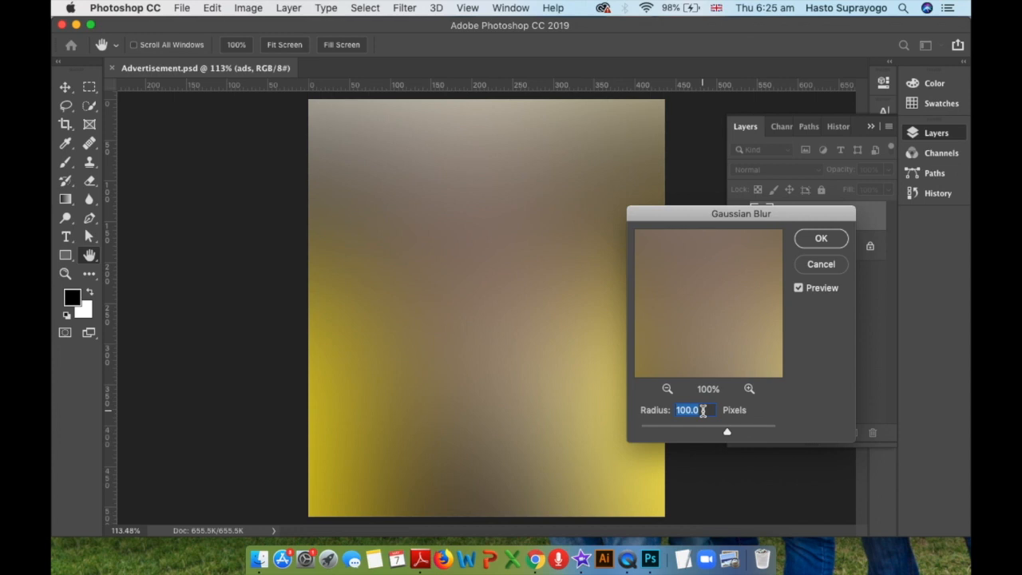
pyautogui.write('10')
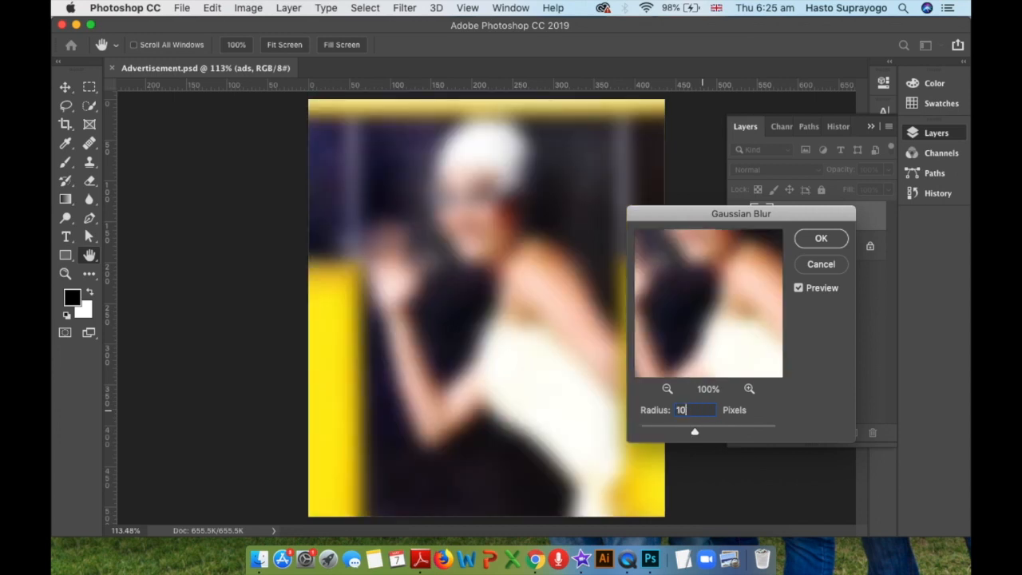
pyautogui.press('BackSpace')
pyautogui.write('0')
pyautogui.press('BackSpace')
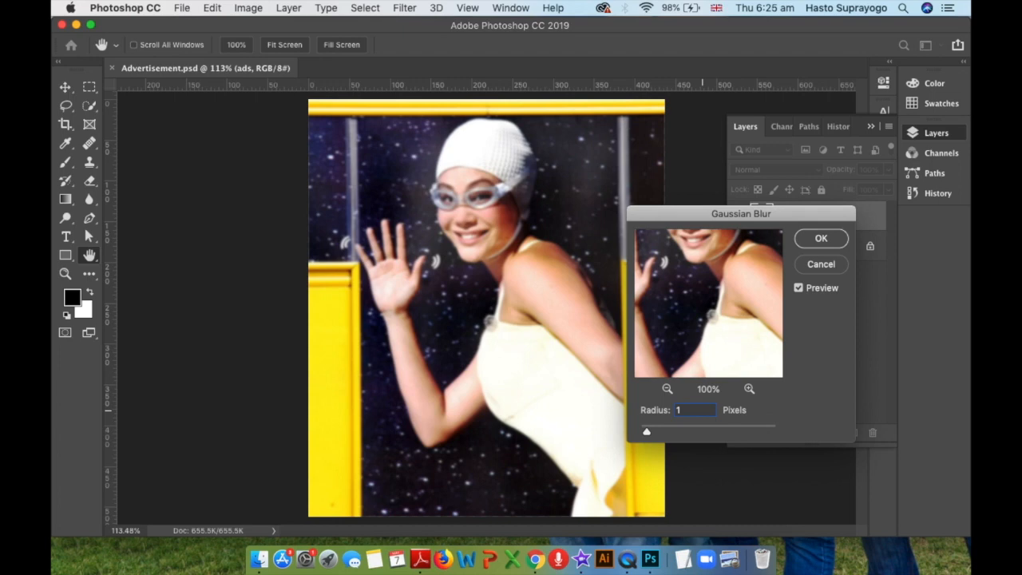
pyautogui.press('BackSpace')
pyautogui.write('5')
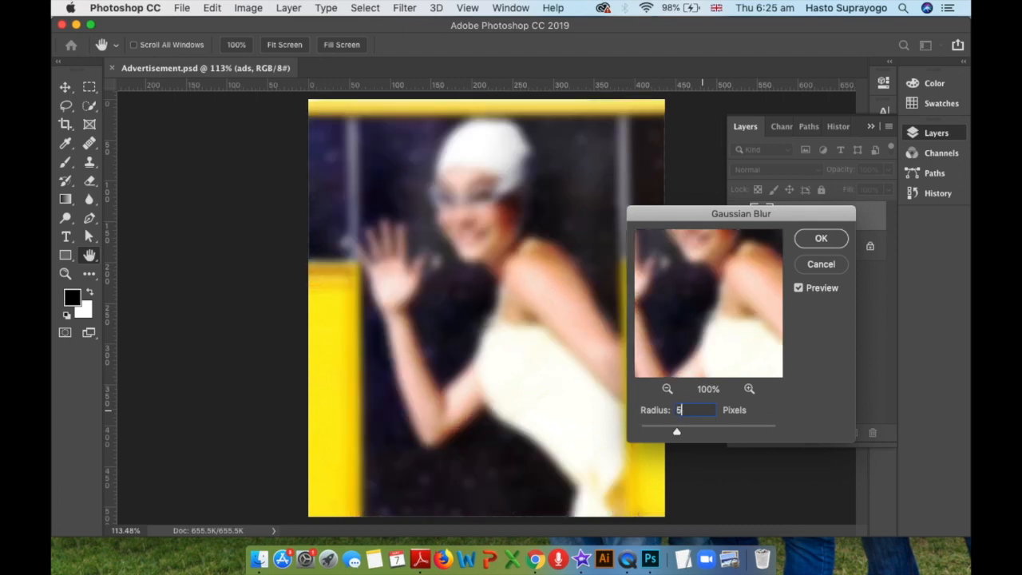
pyautogui.press('BackSpace')
pyautogui.write('10')
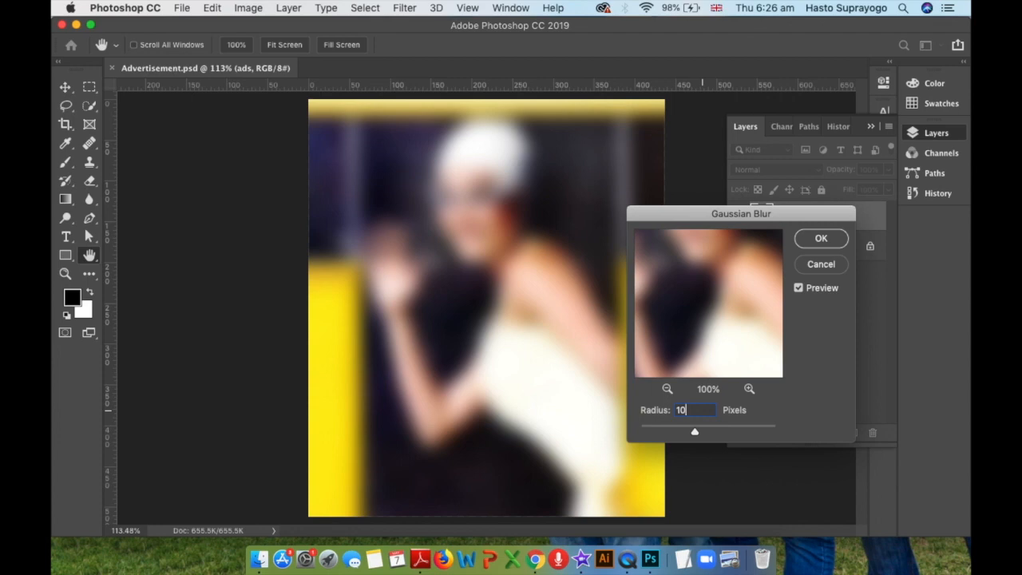
pyautogui.click(820, 265)
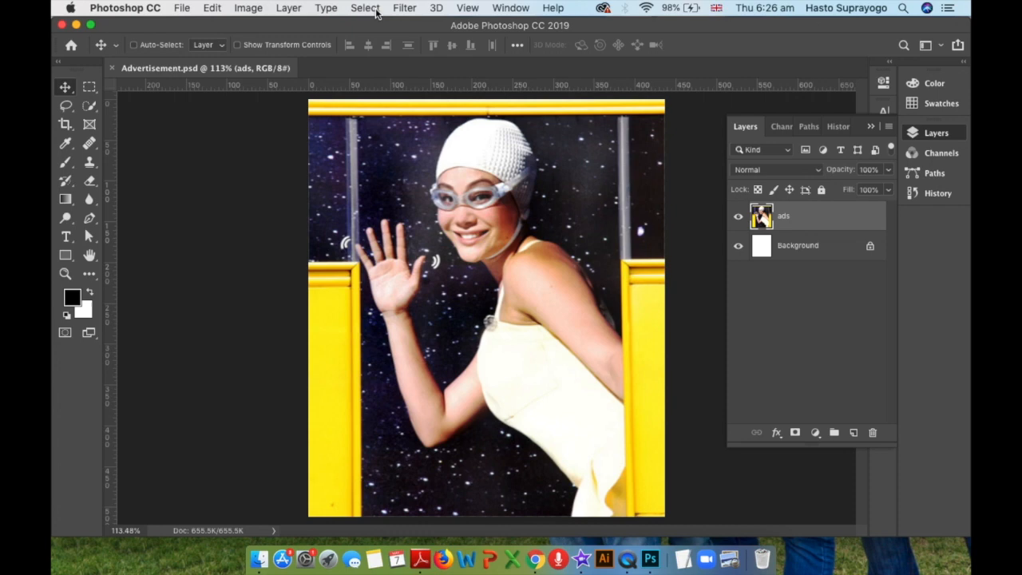
# Apply Sharpen and Sharpen More to the ads layer
pyautogui.click(405, 8)
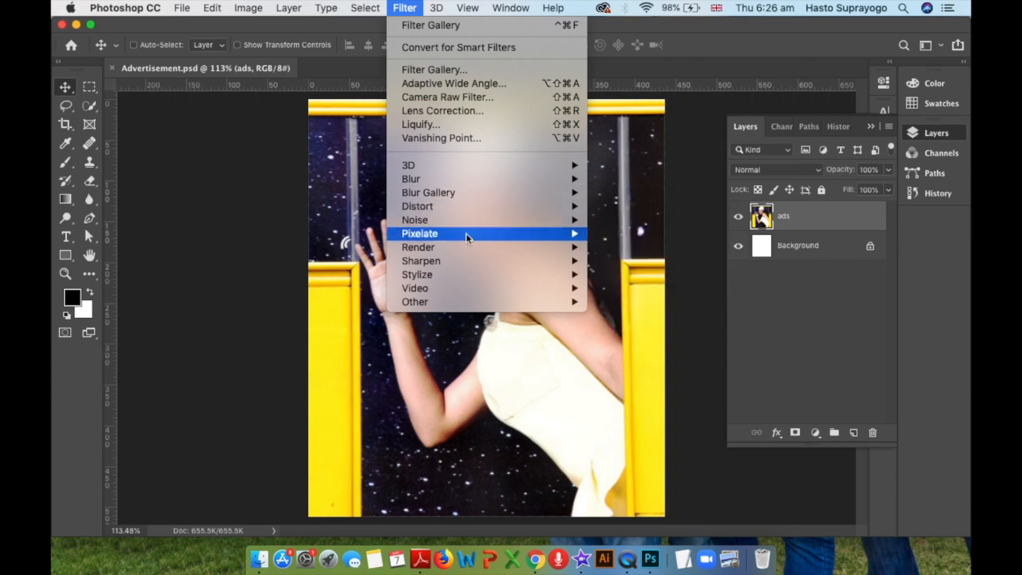
pyautogui.moveTo(468, 262)
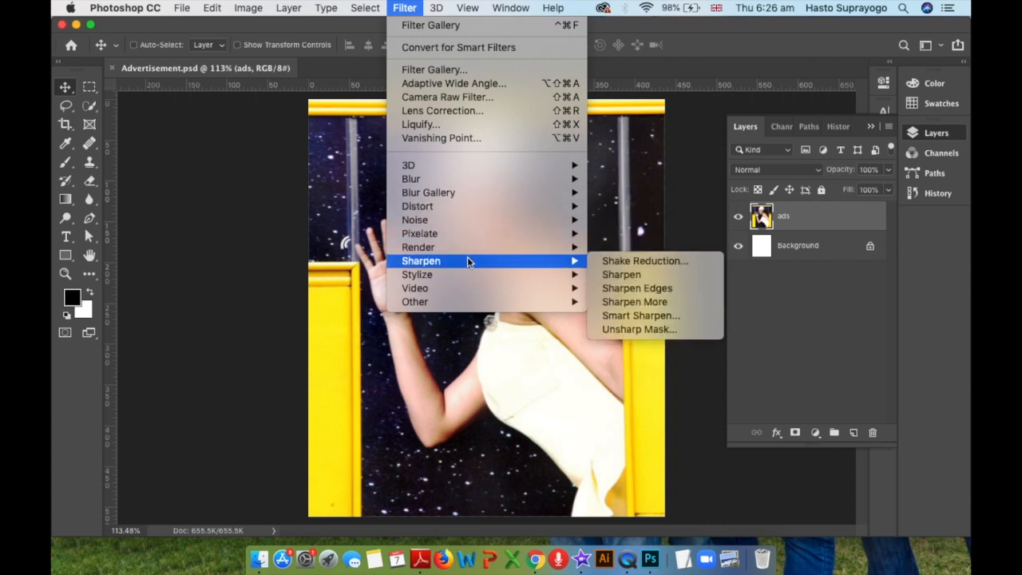
pyautogui.click(643, 276)
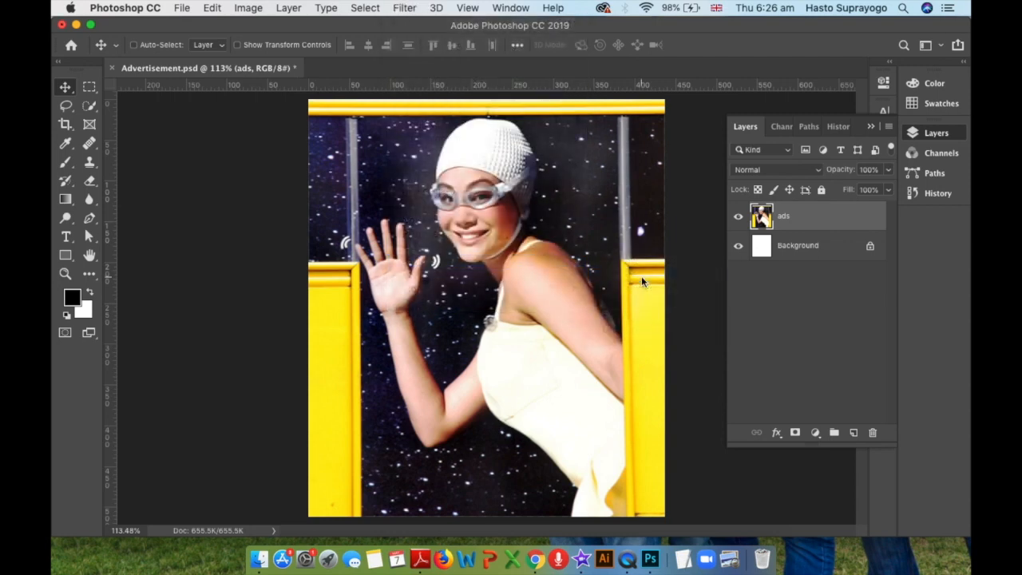
pyautogui.click(401, 10)
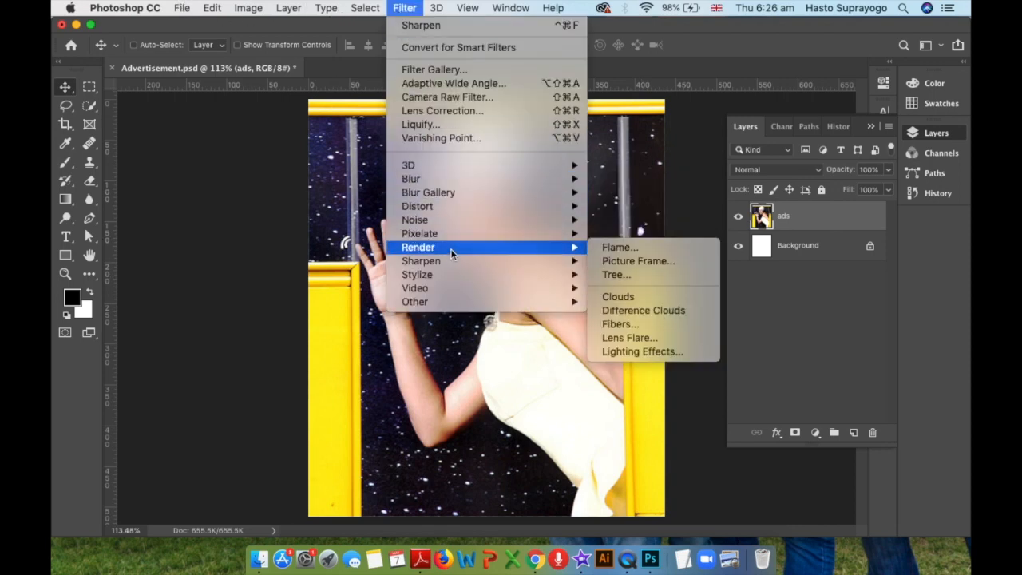
pyautogui.click(688, 314)
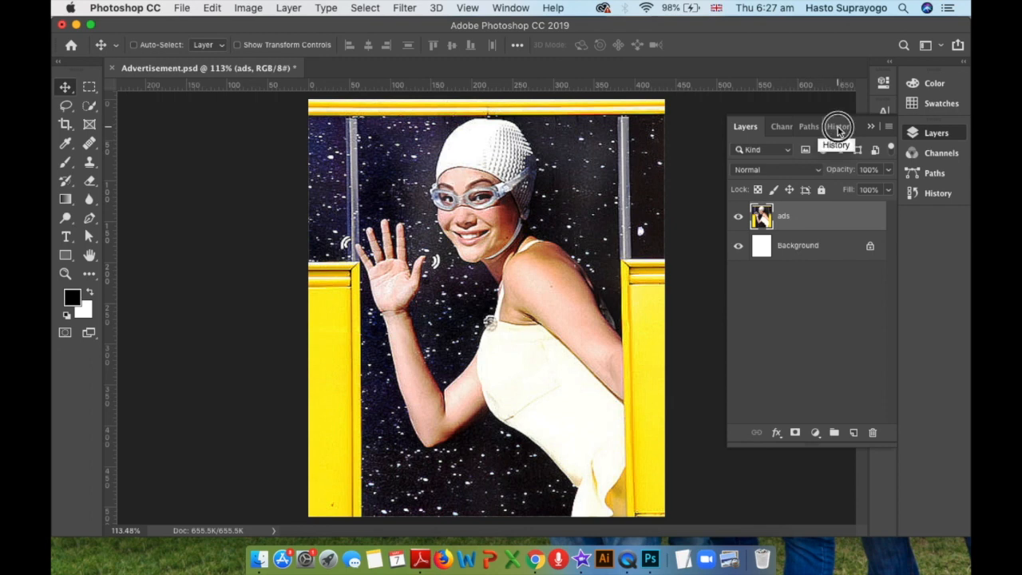
# Revert the image to the Name Change (Save) history state and return to the layer list
pyautogui.click(838, 128)
pyautogui.click(795, 312)
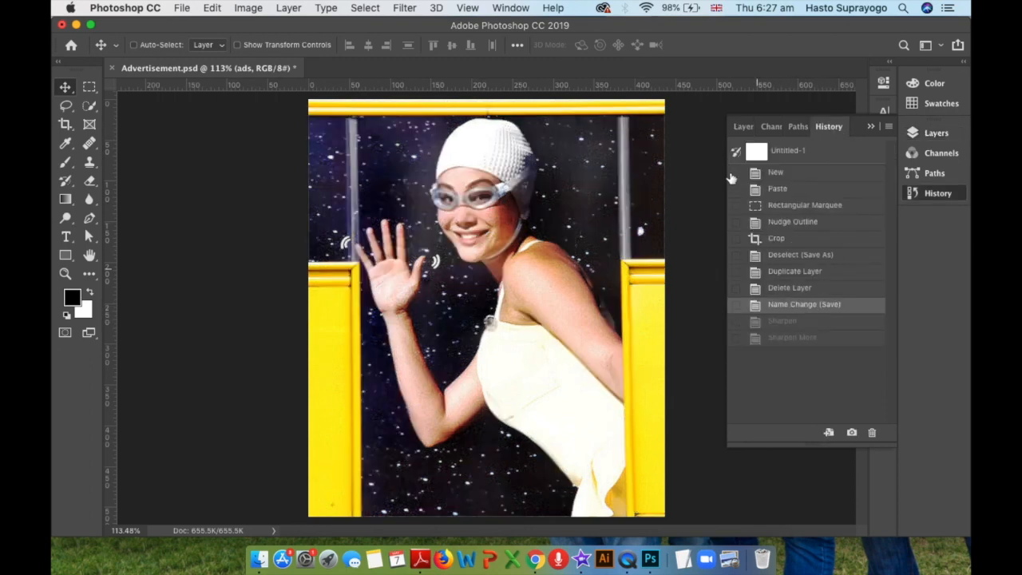
pyautogui.click(742, 126)
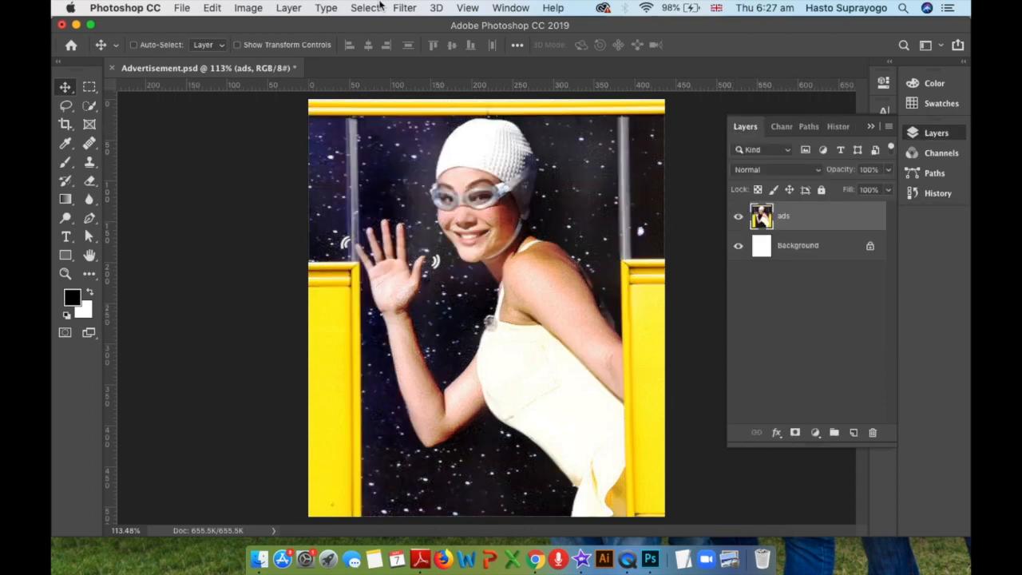
# Apply the Sharpen More filter once to the ads layer
pyautogui.click(404, 8)
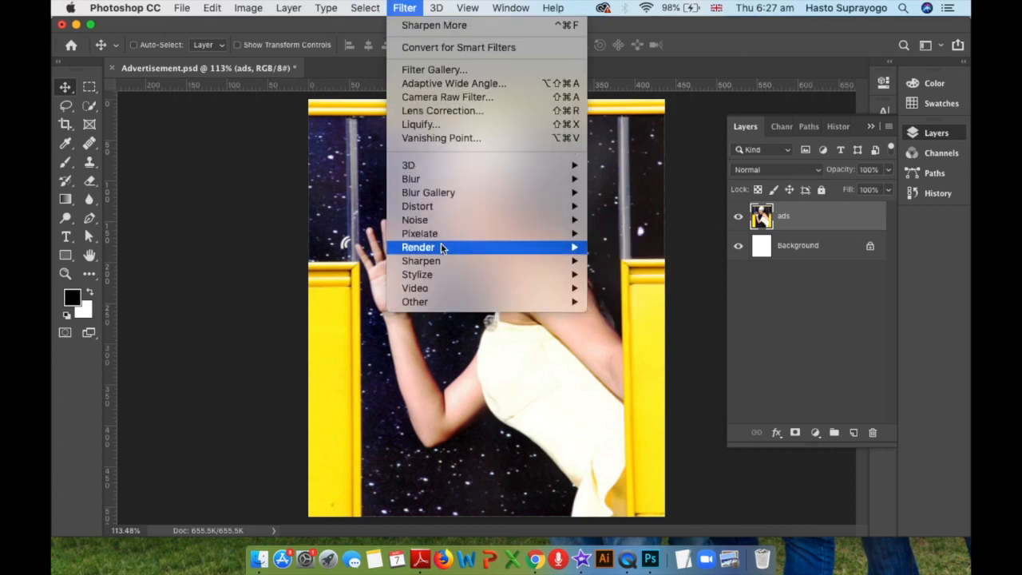
pyautogui.moveTo(445, 262)
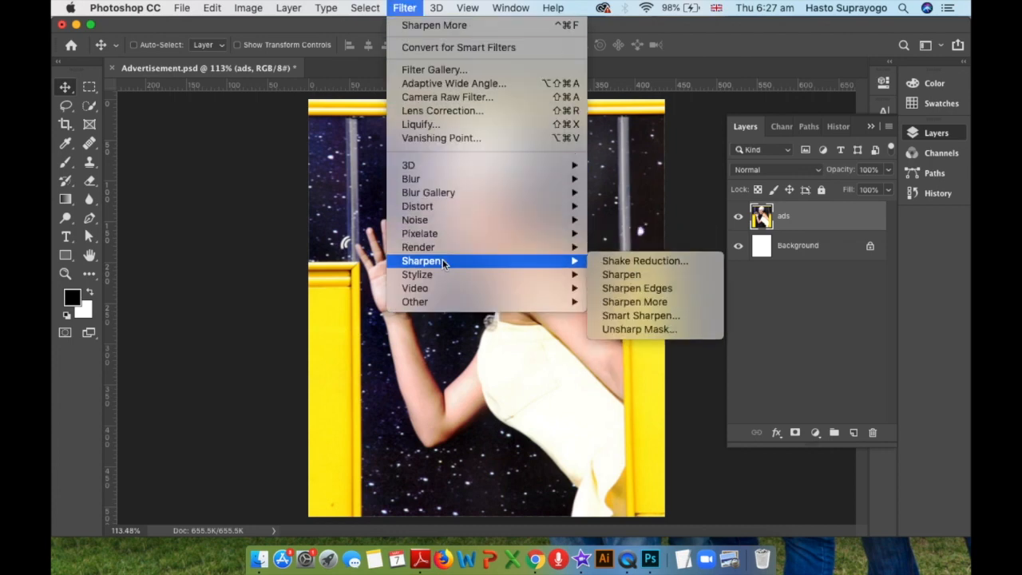
pyautogui.click(656, 303)
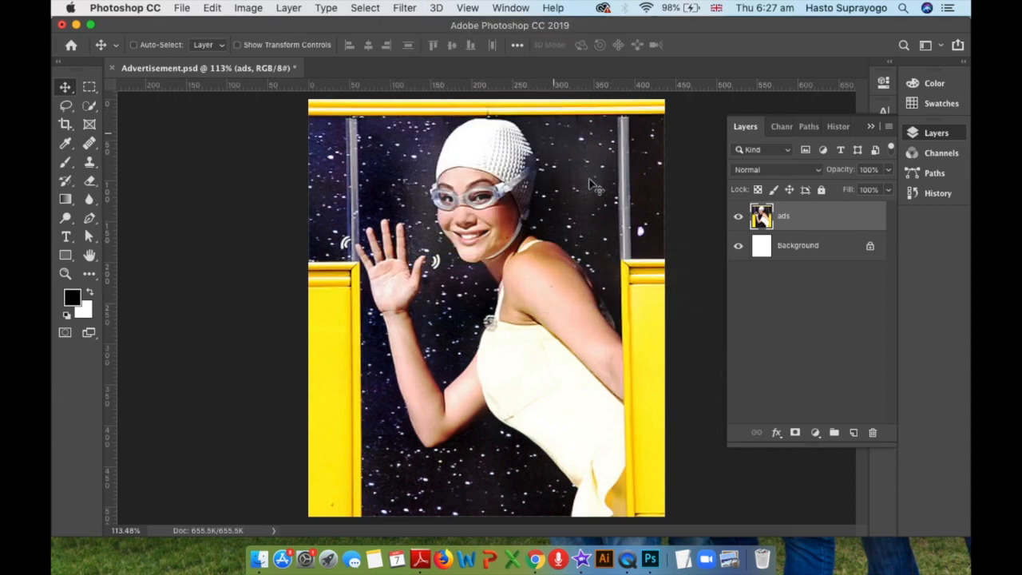
# Undo Sharpen More on the ads layer and redo it to compare the image with and without the filter
pyautogui.click(212, 8)
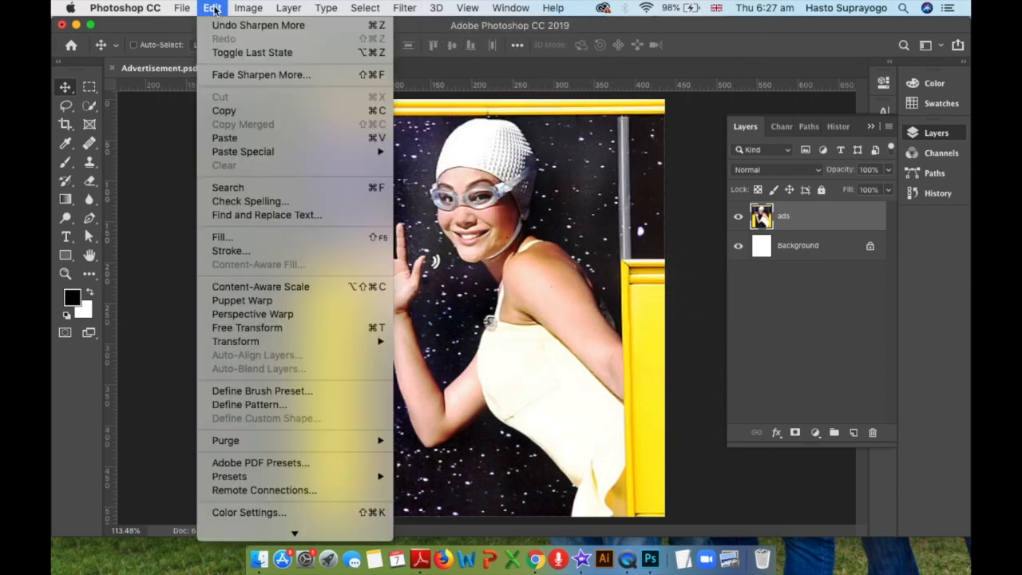
pyautogui.click(220, 30)
pyautogui.click(212, 8)
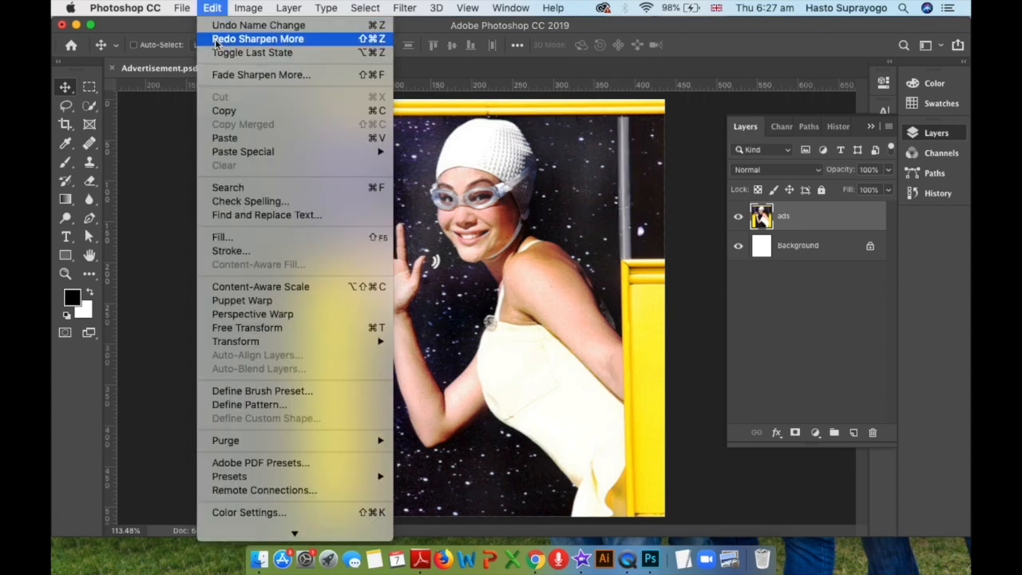
pyautogui.click(239, 39)
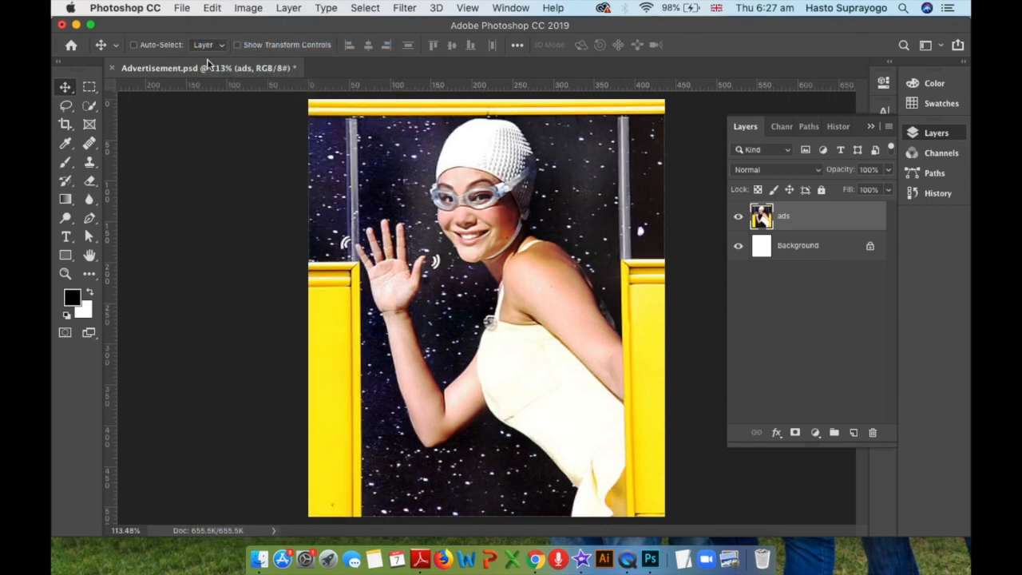